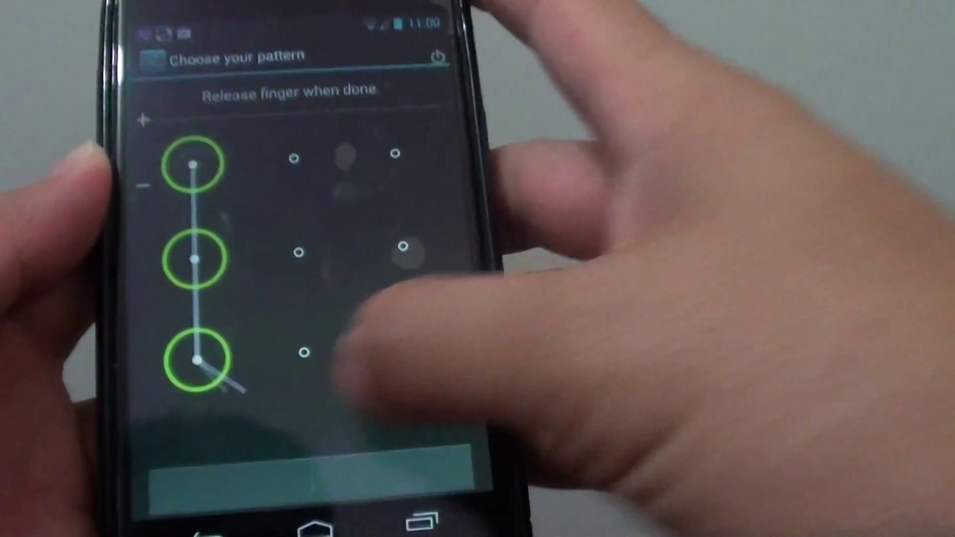
Step: Draw the L-shaped pattern down the left column and bottom row, then redraw it to confirm
left_click_drag(219, 170, 439, 355)
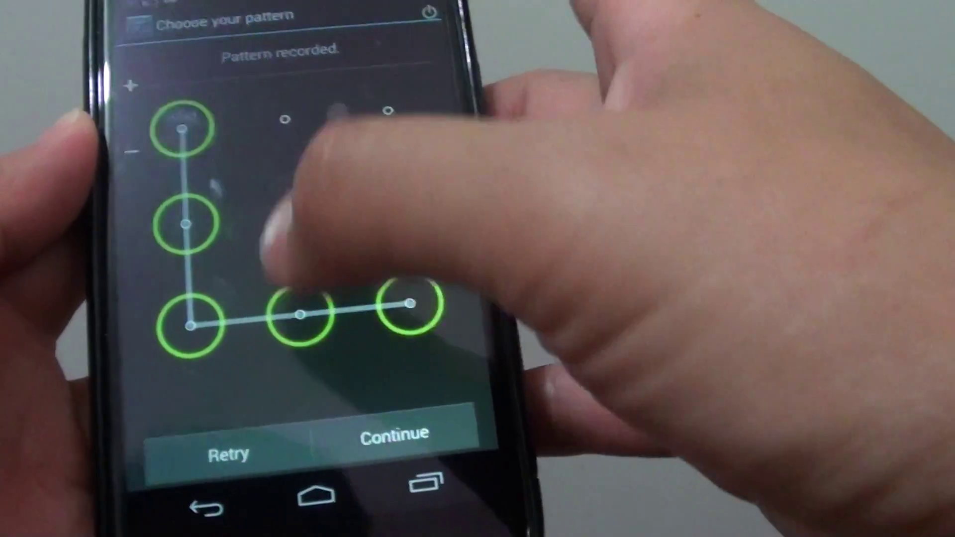
left_click(431, 497)
mouse_move(180, 102)
left_mouse_down()
mouse_move(183, 202)
mouse_move(411, 288)
left_mouse_up()
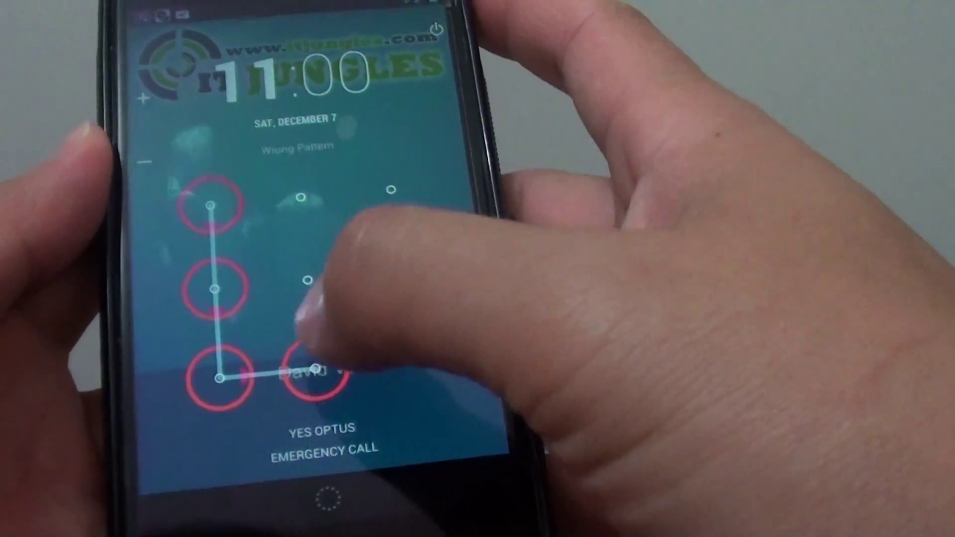
Step: Try a pattern on the lock screen, which is rejected, then start redrawing the L-shaped pattern
left_click_drag(217, 217, 345, 391)
left_click_drag(217, 216, 439, 383)
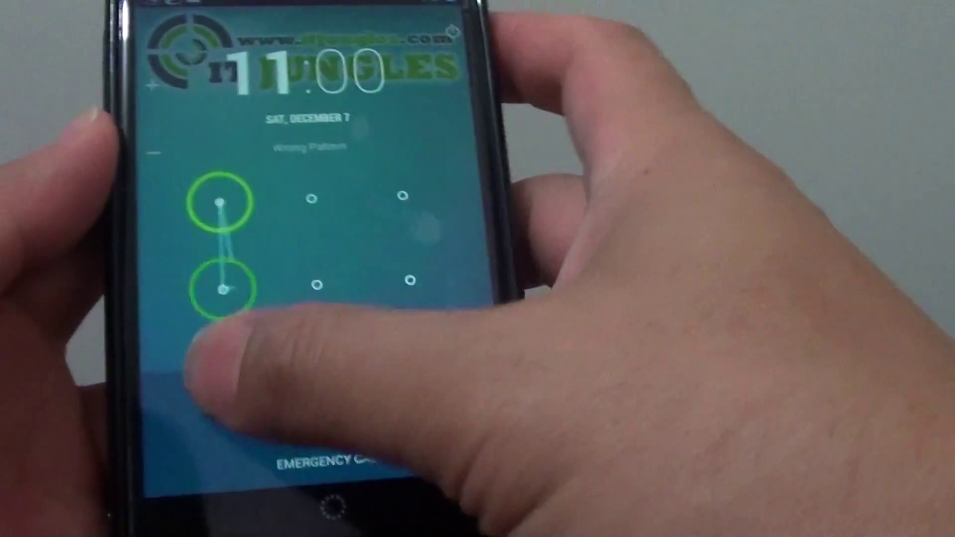